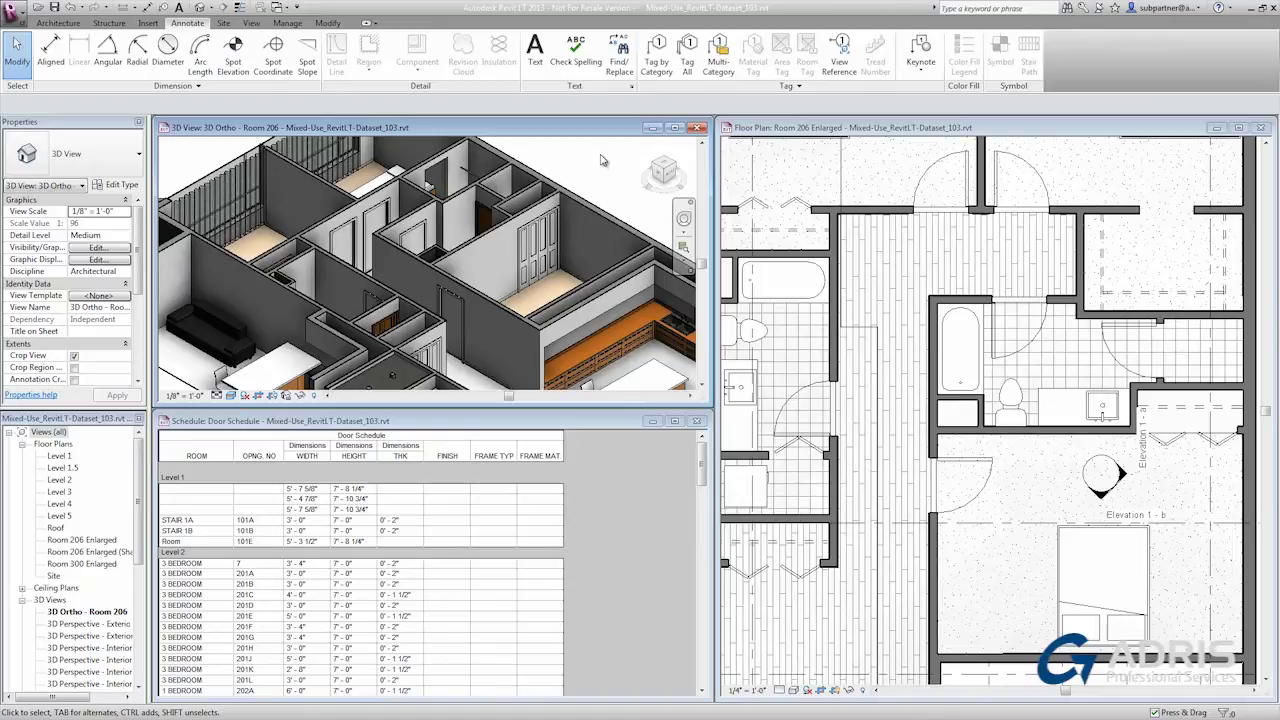
Select doors 206D, 206F, 206H and 206P in the door schedule to locate each one in the plan and 3D views
{"action": "left_click", "coordinate": [597, 557]}
{"action": "scroll", "coordinate": [597, 557], "scroll_direction": "down", "scroll_amount": 10}
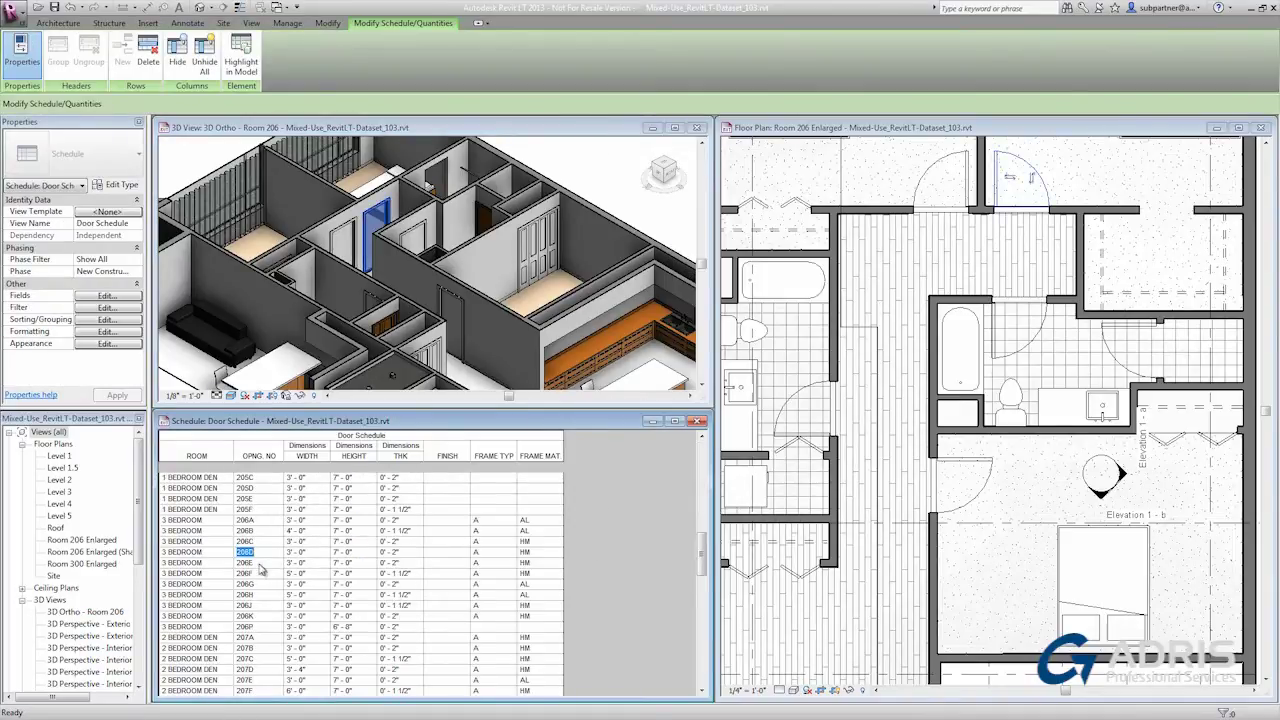
{"action": "left_click", "coordinate": [263, 574]}
{"action": "left_click", "coordinate": [268, 595]}
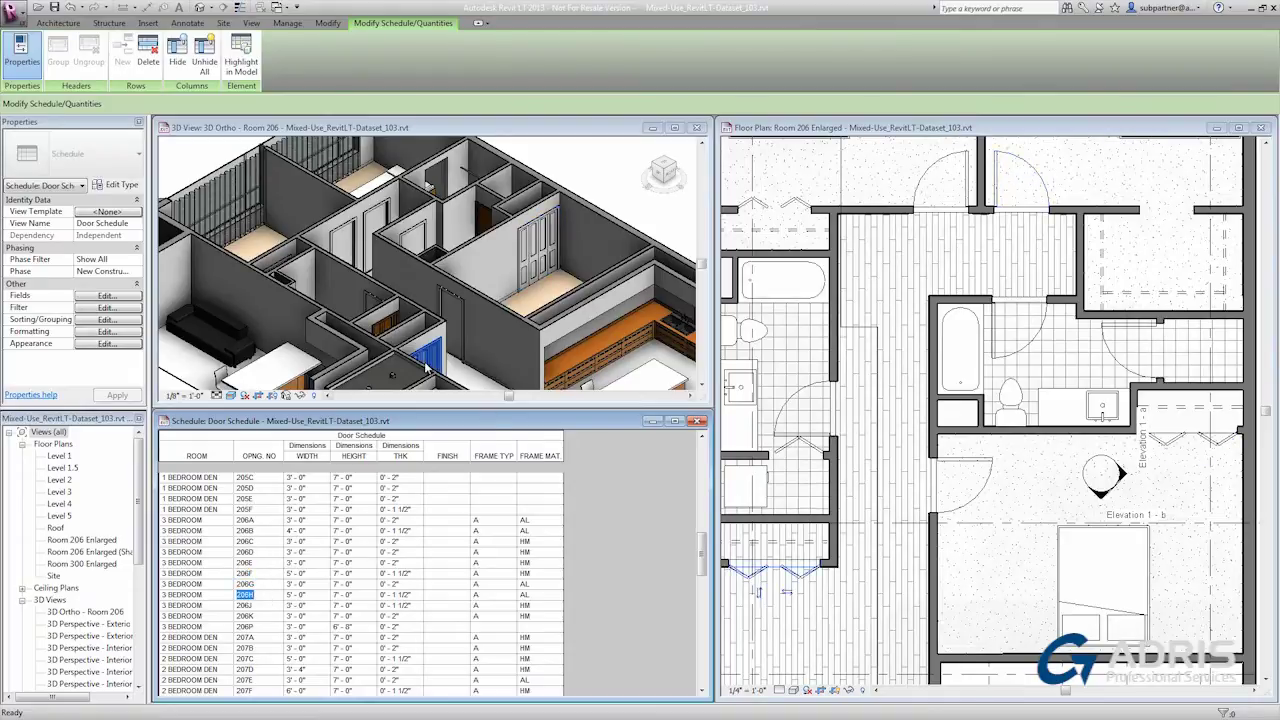
{"action": "left_click", "coordinate": [276, 584]}
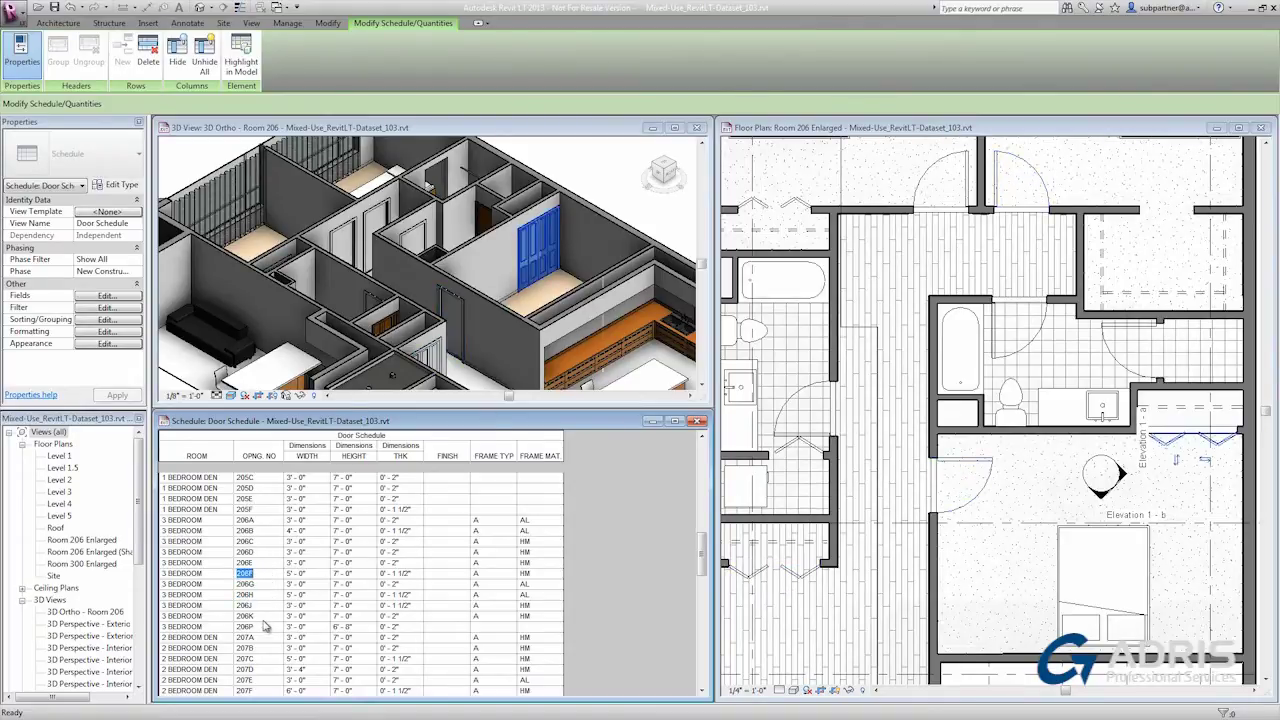
{"action": "left_click", "coordinate": [265, 626]}
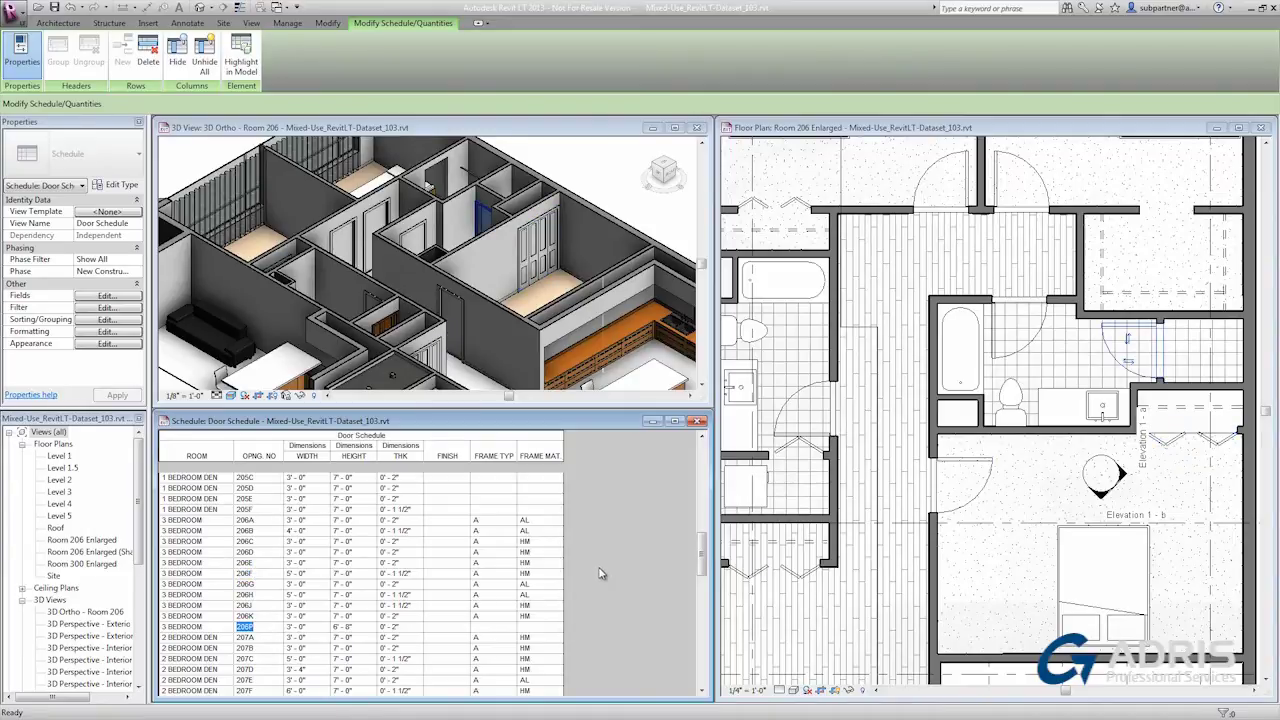
Change the type of door 206P, in the enlarged plan's bathroom, to Single-Flush 30" x 80"
{"action": "left_click", "coordinate": [1150, 377]}
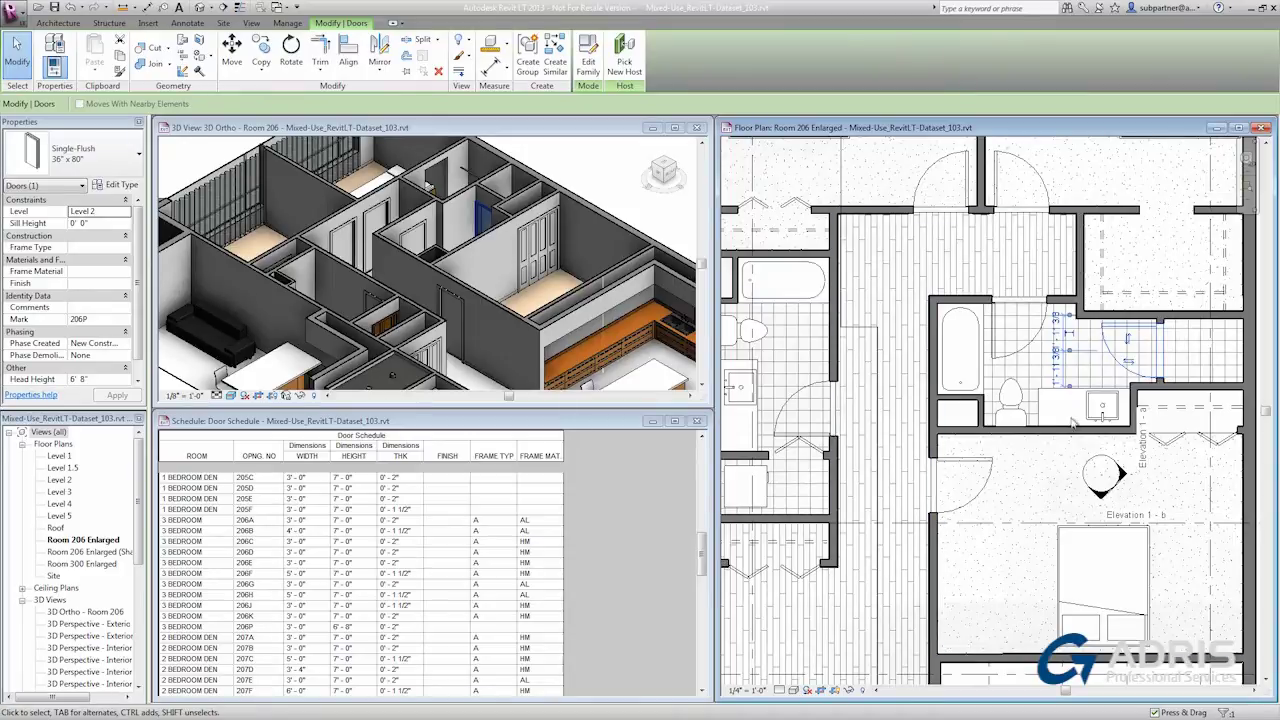
{"action": "left_click", "coordinate": [118, 160]}
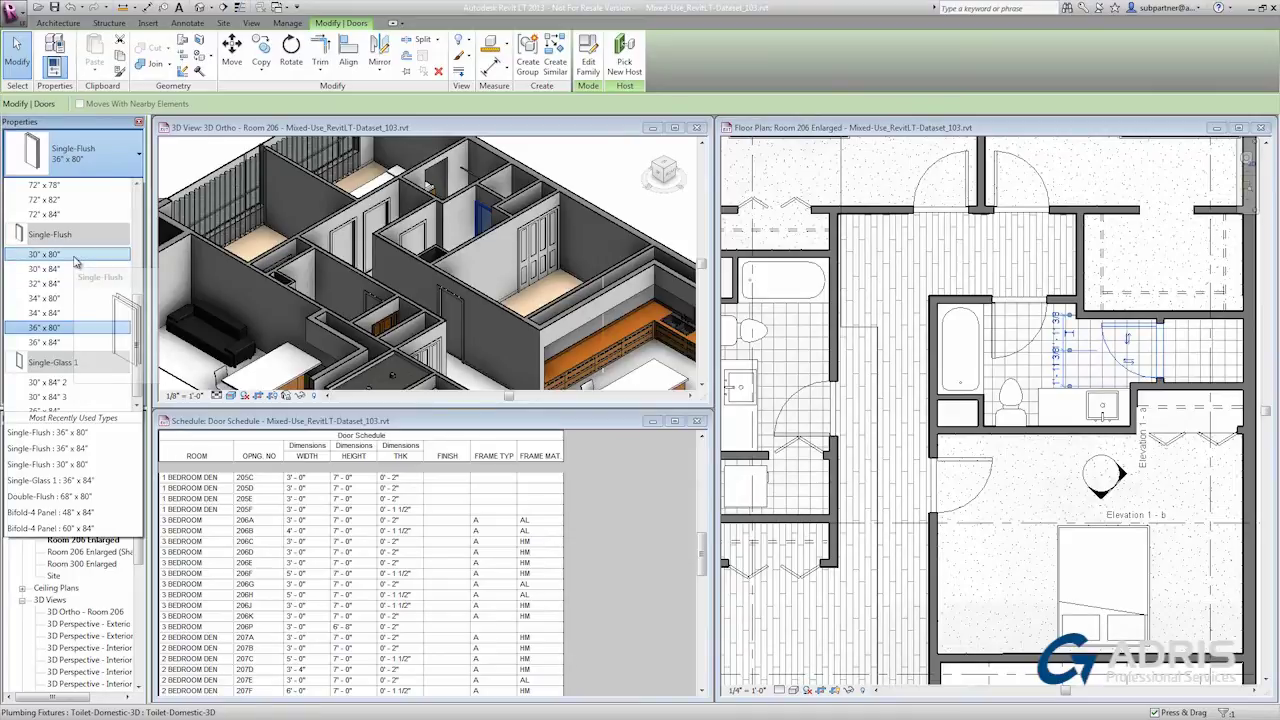
{"action": "left_click", "coordinate": [74, 257]}
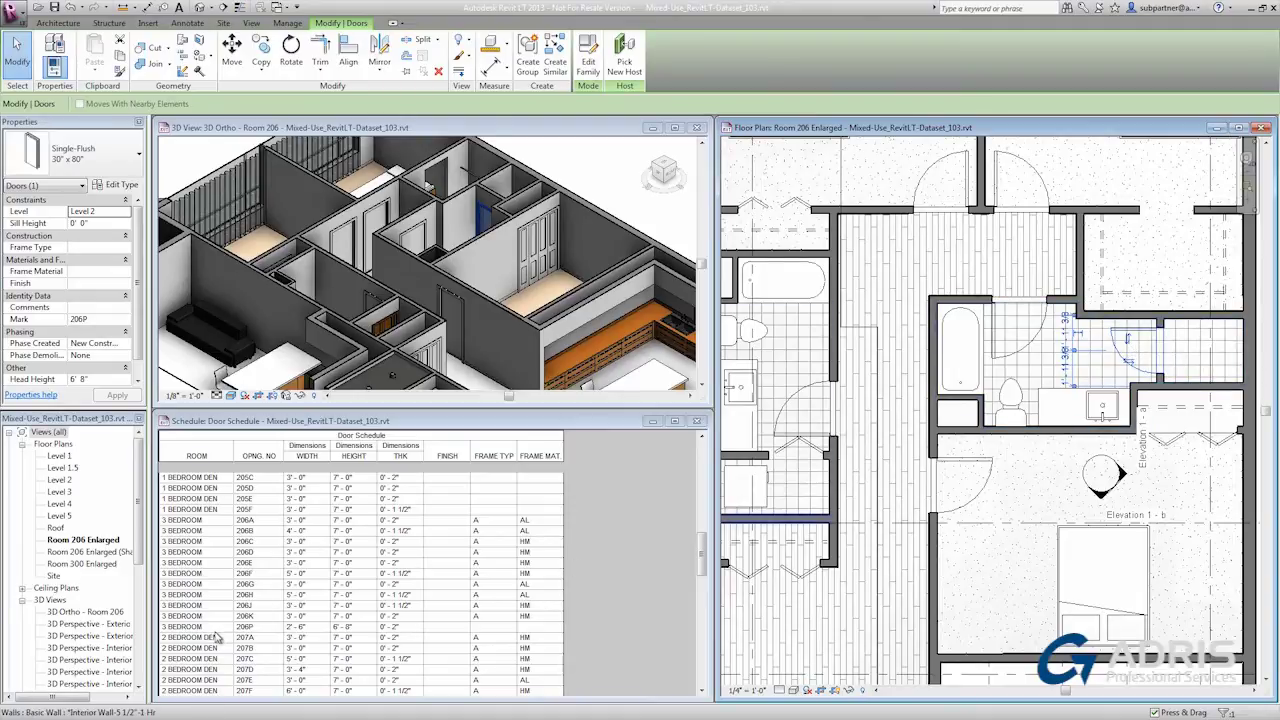
Set door 206P's frame type to A and its frame material to HM in the door schedule
{"action": "left_click", "coordinate": [266, 627]}
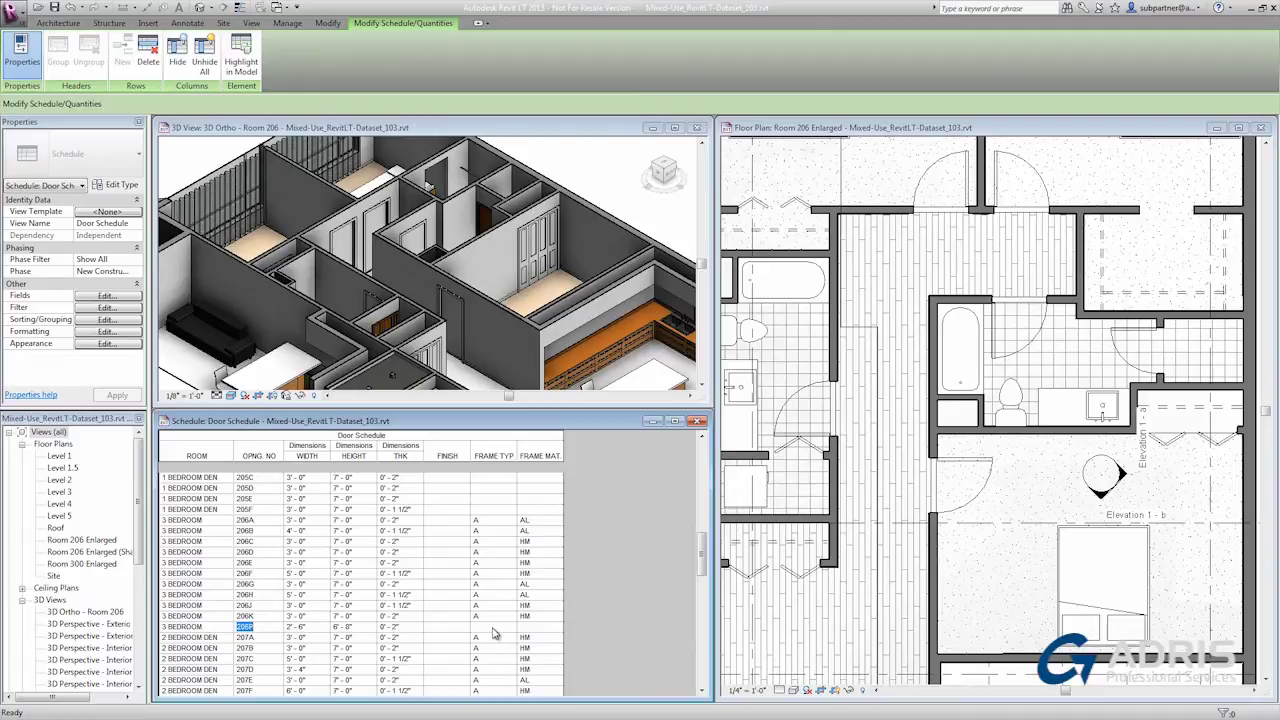
{"action": "left_click", "coordinate": [494, 627]}
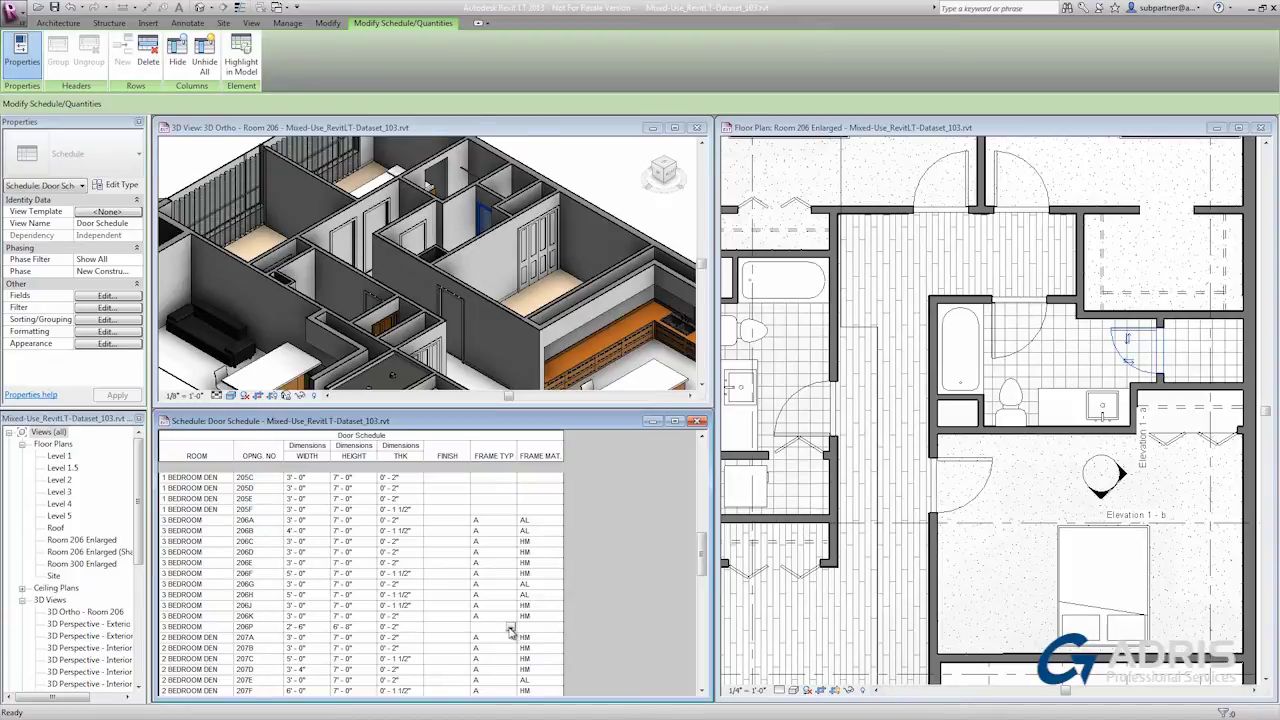
{"action": "left_click", "coordinate": [510, 630]}
{"action": "left_click", "coordinate": [481, 638]}
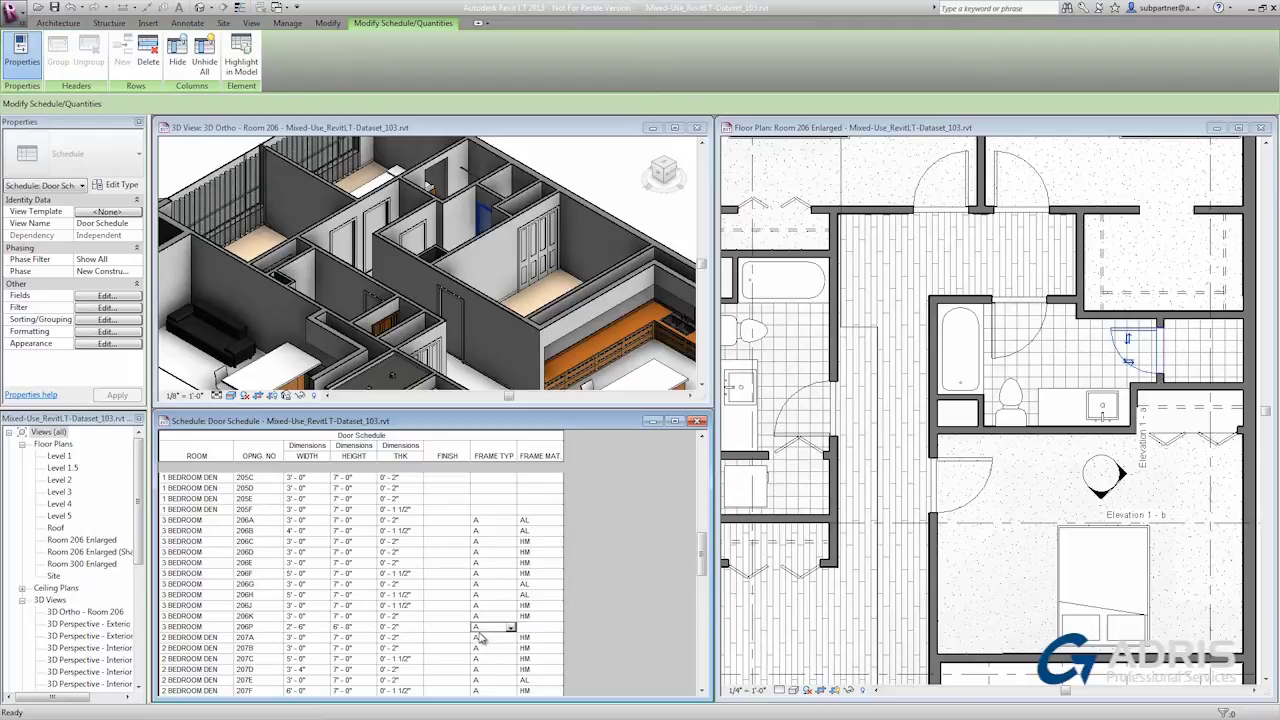
{"action": "left_click", "coordinate": [541, 627]}
{"action": "left_click", "coordinate": [557, 628]}
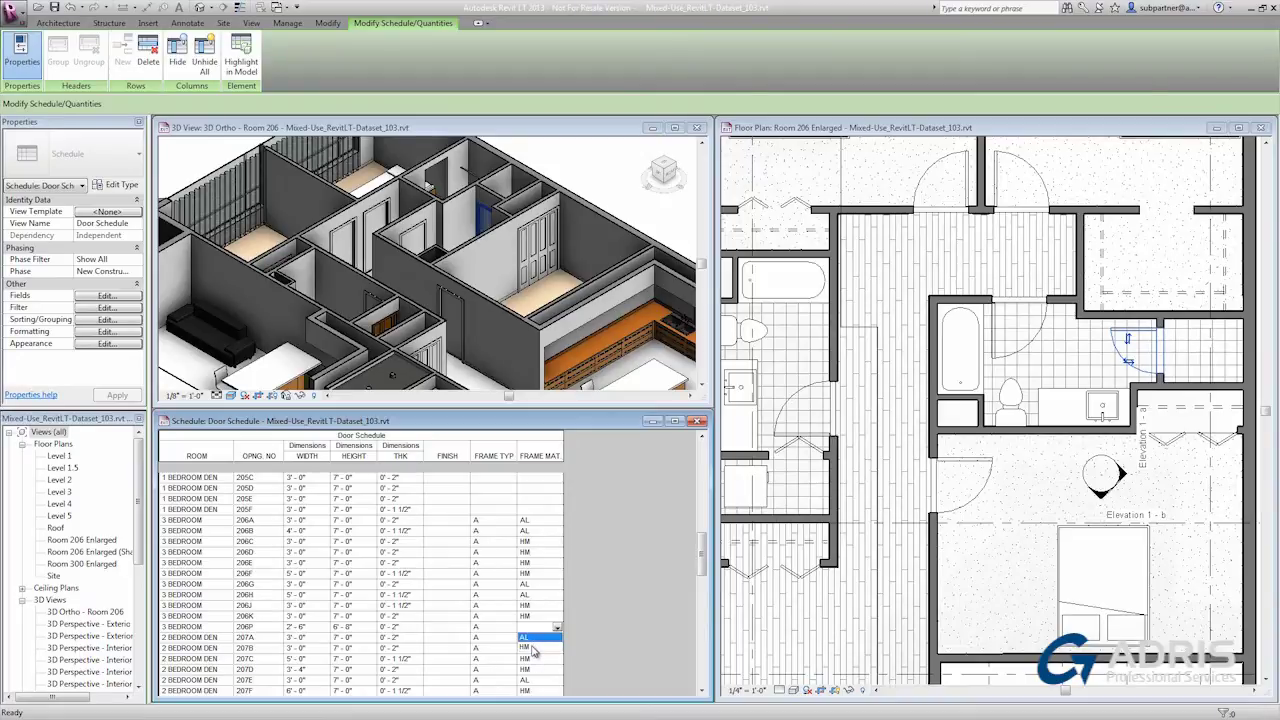
{"action": "left_click", "coordinate": [532, 648]}
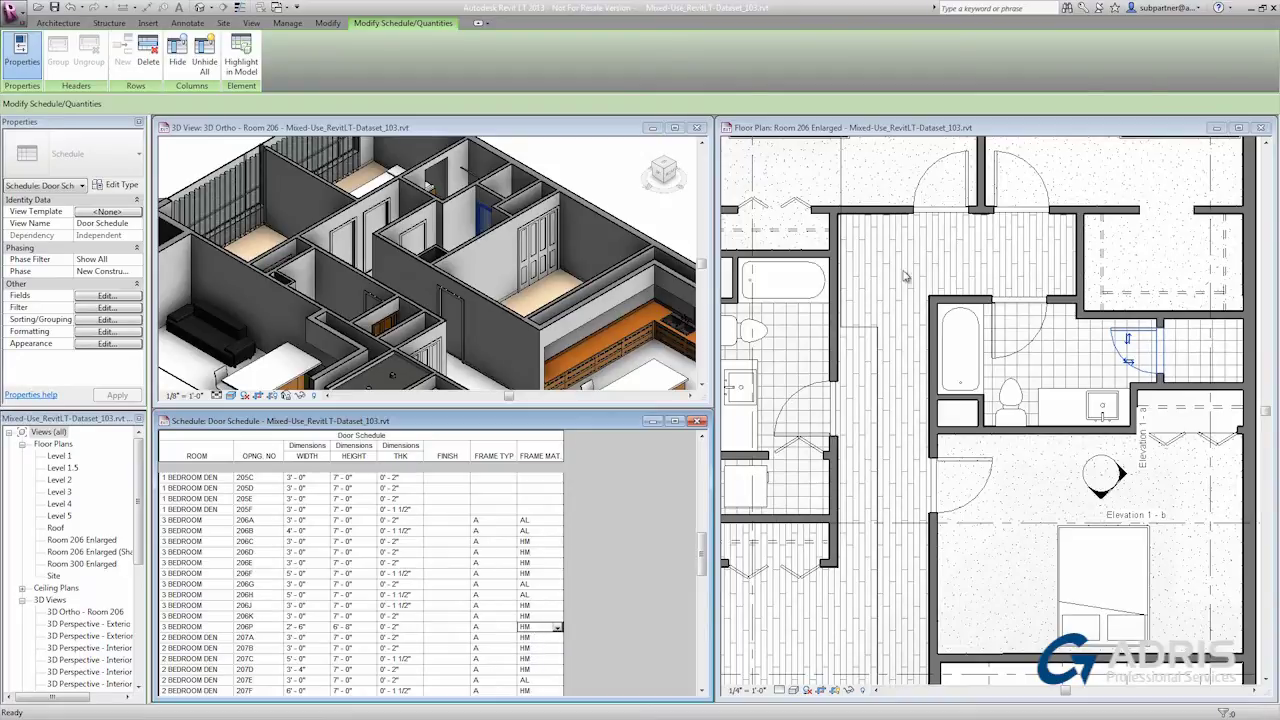
Set the Finish property of bathroom door 206P to Paint and apply it
{"action": "left_click", "coordinate": [1105, 130]}
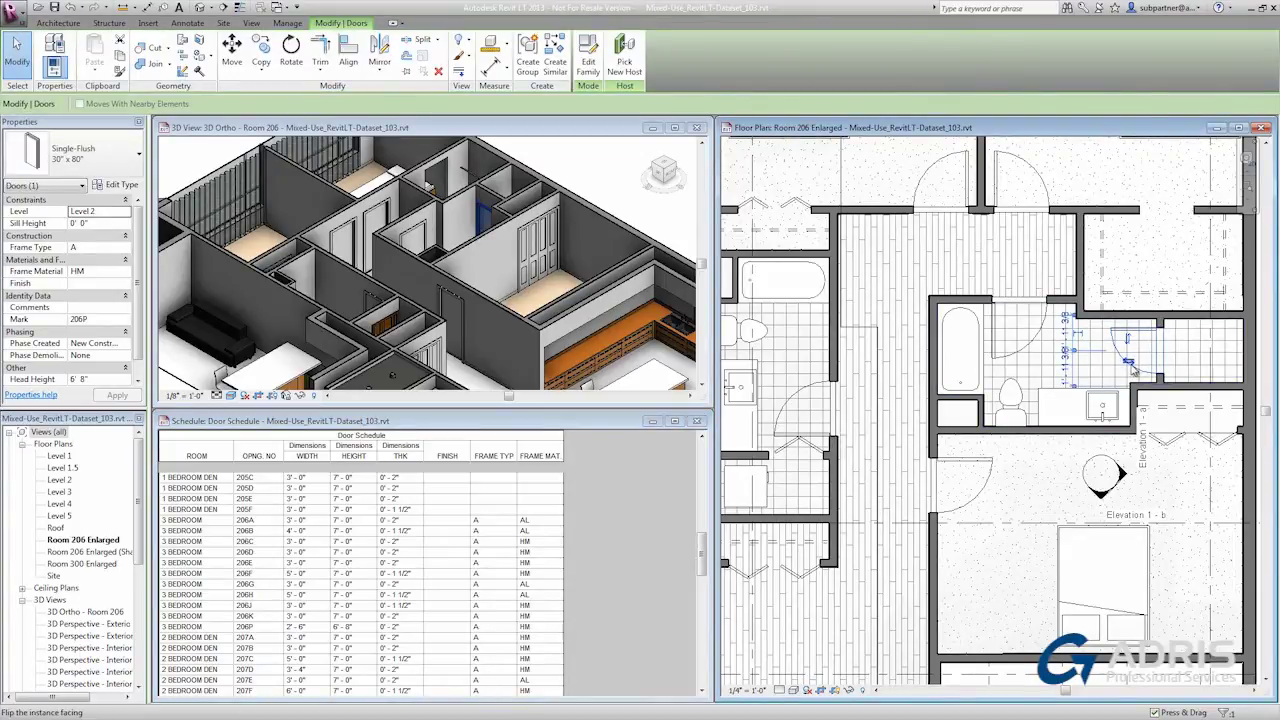
{"action": "left_click", "coordinate": [85, 283]}
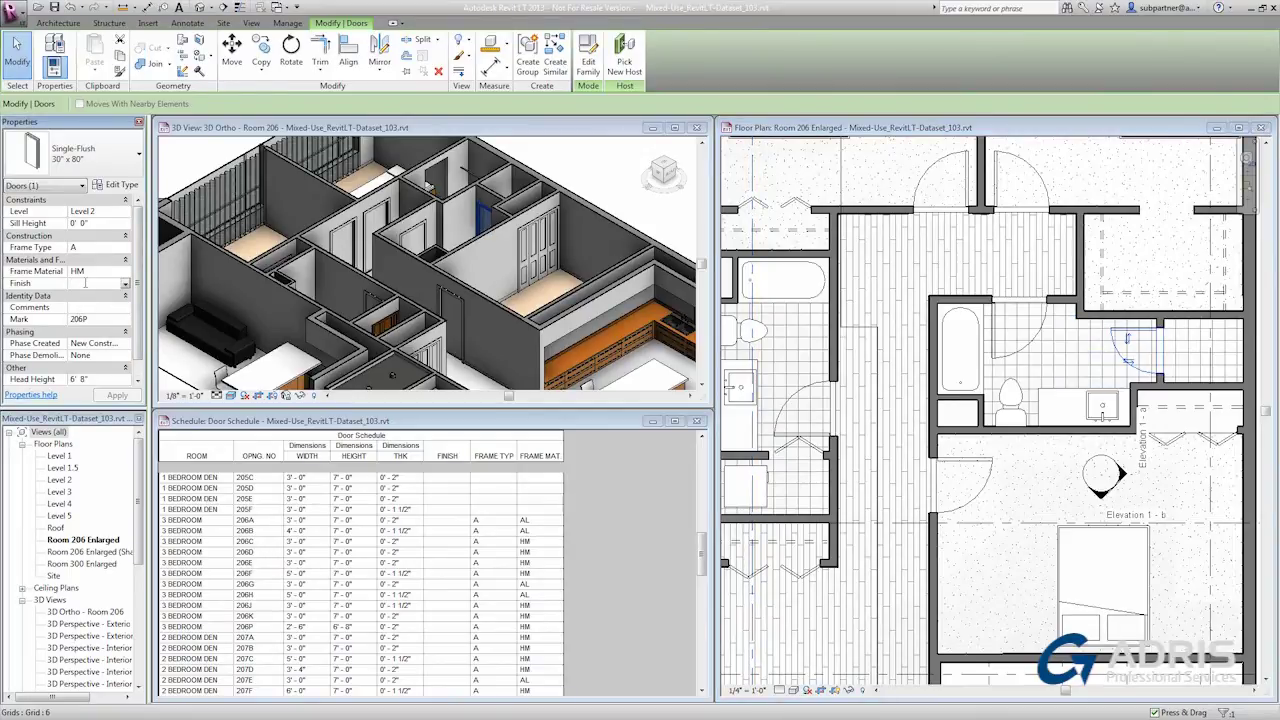
{"action": "type", "text": "Paint"}
{"action": "left_click", "coordinate": [117, 395]}
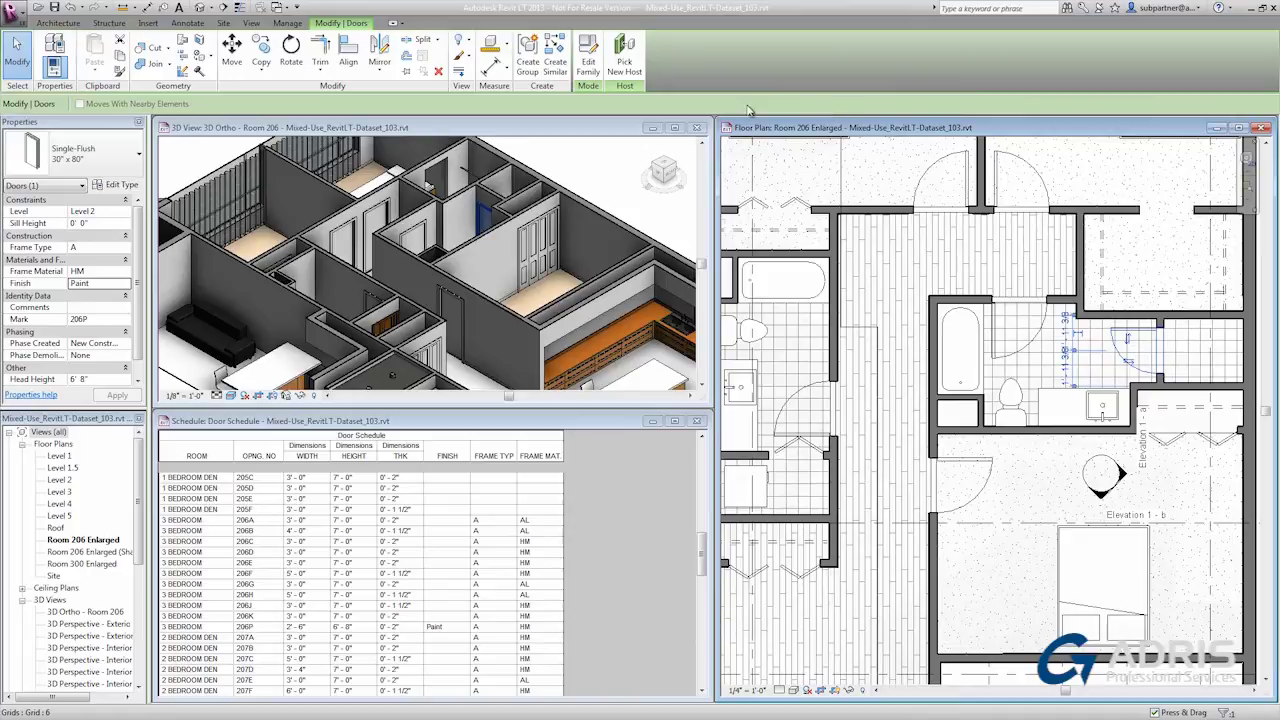
Tag by category the door at the hallway's upper end and bathroom door 206P in the Room 206 enlarged plan
{"action": "left_click", "coordinate": [163, 8]}
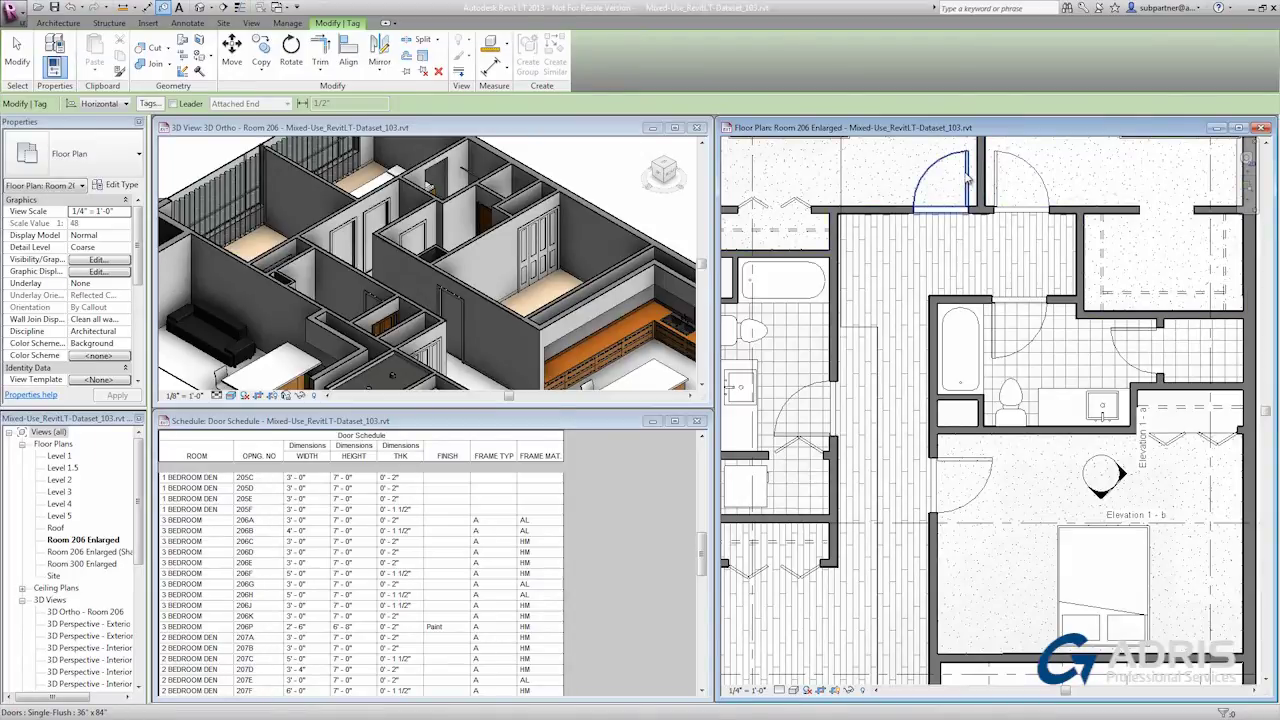
{"action": "left_click", "coordinate": [968, 178]}
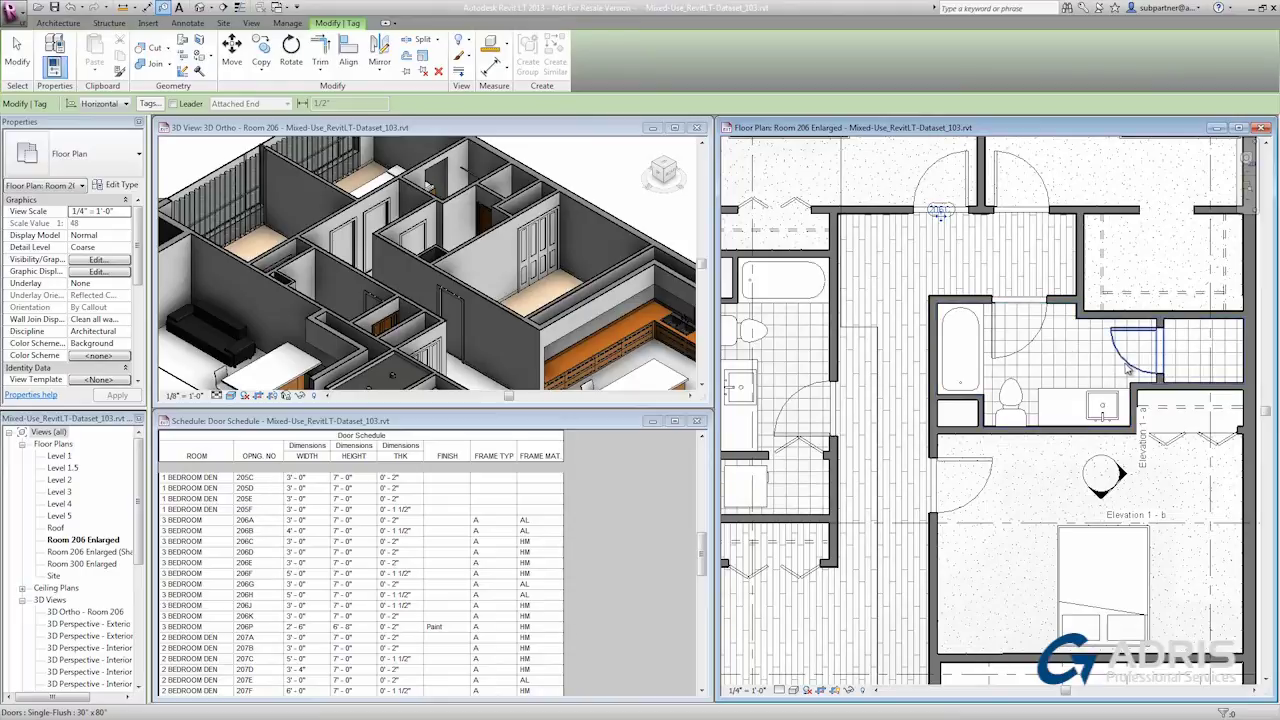
{"action": "left_click", "coordinate": [1163, 378]}
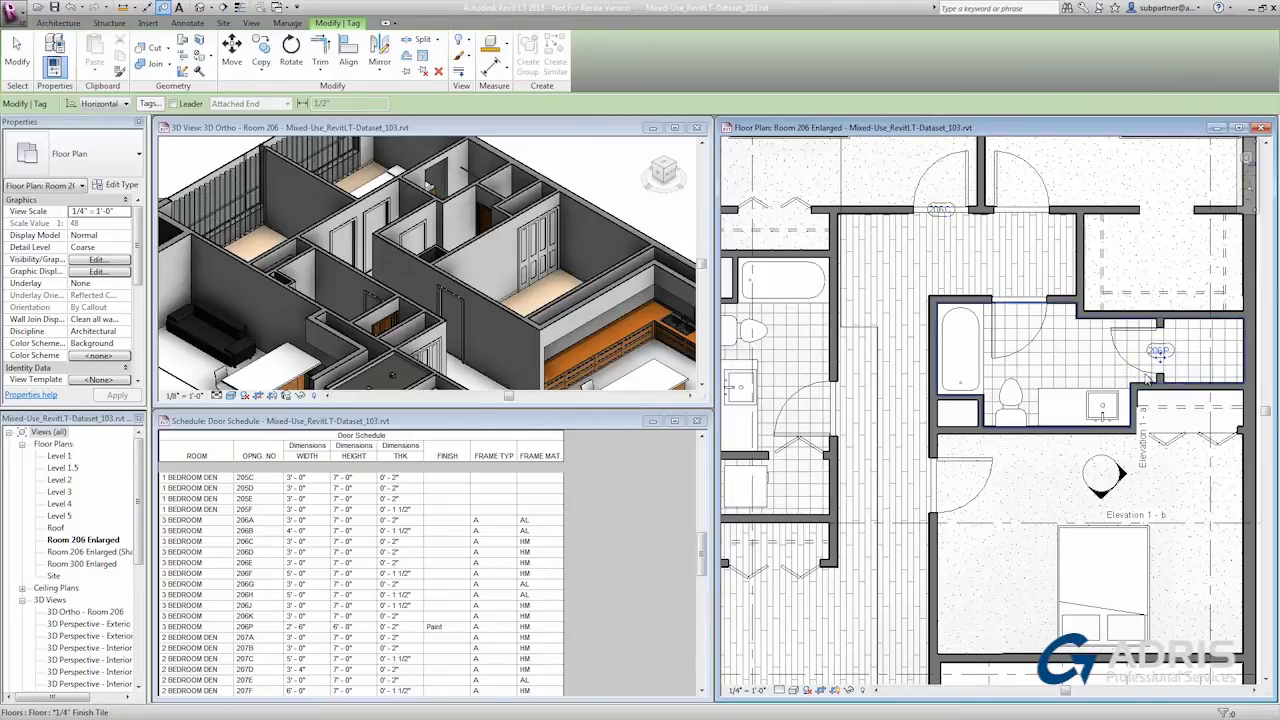
{"action": "scroll", "coordinate": [1127, 369], "scroll_direction": "up", "scroll_amount": 1}
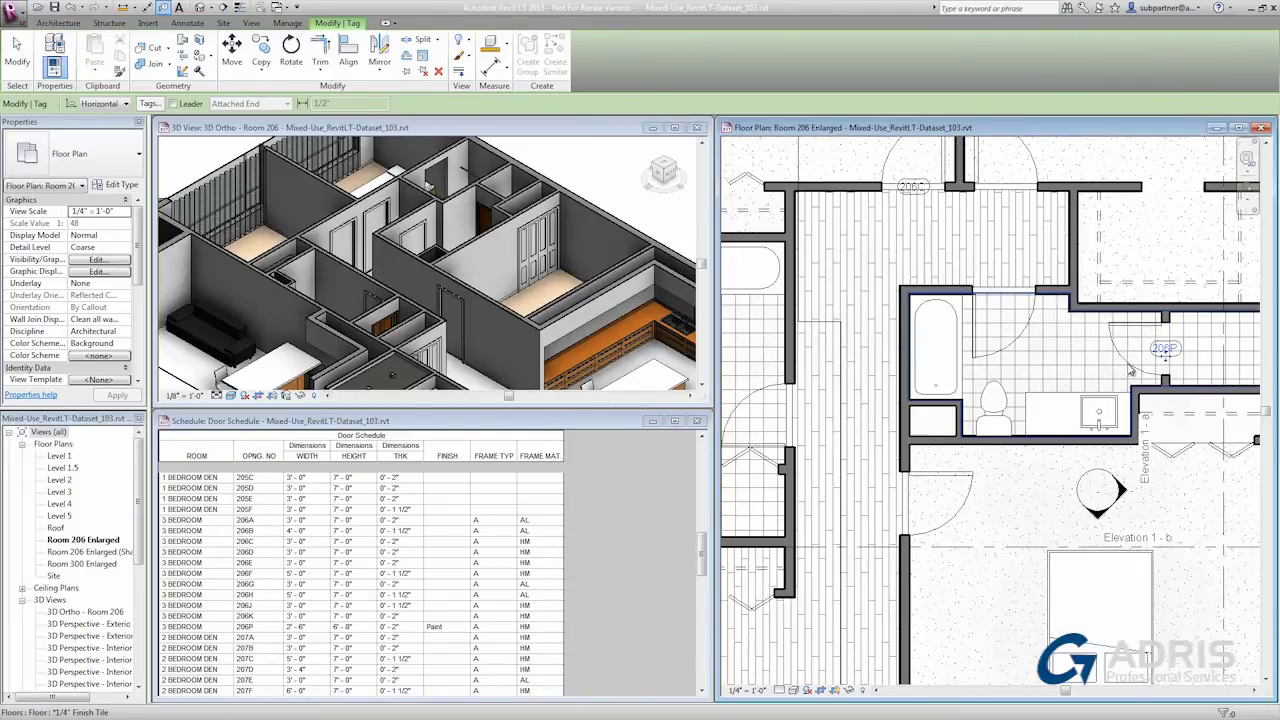
{"action": "middle_click_drag", "start_coordinate": [1127, 369], "coordinate": [1190, 370]}
{"action": "scroll", "coordinate": [1166, 377], "scroll_direction": "up", "scroll_amount": 2}
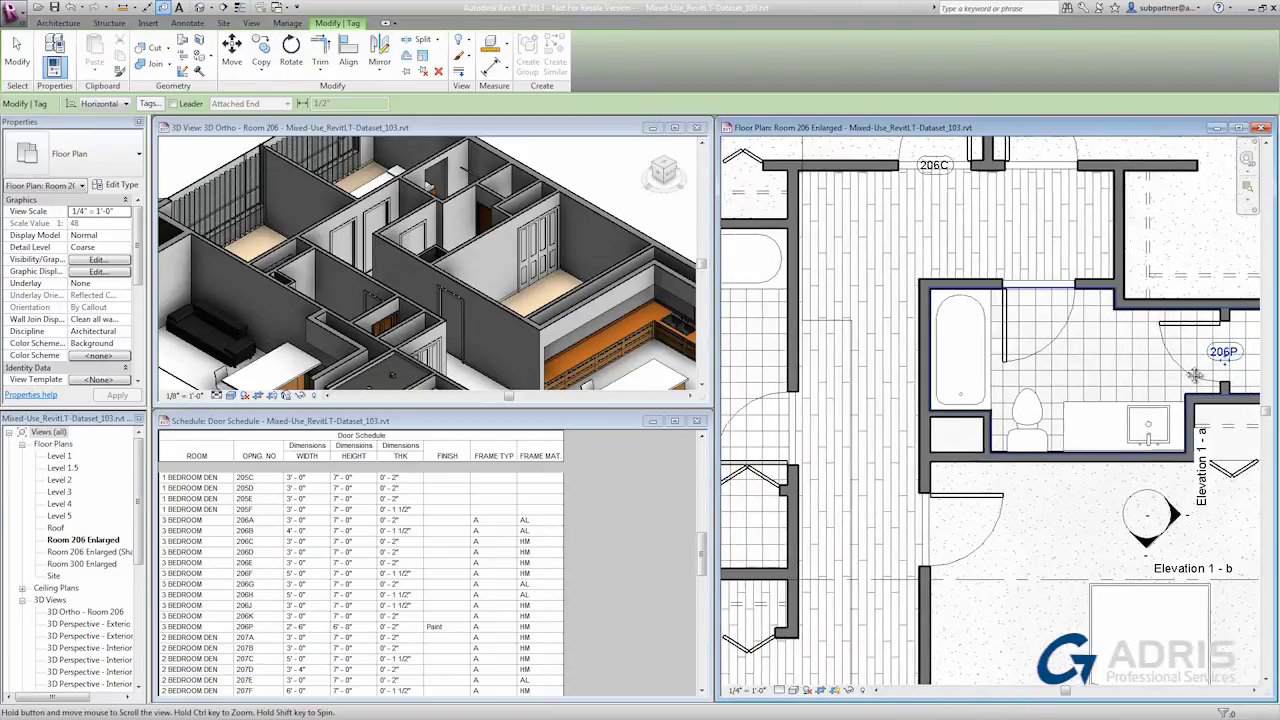
{"action": "scroll", "coordinate": [1190, 370], "scroll_direction": "down", "scroll_amount": 1}
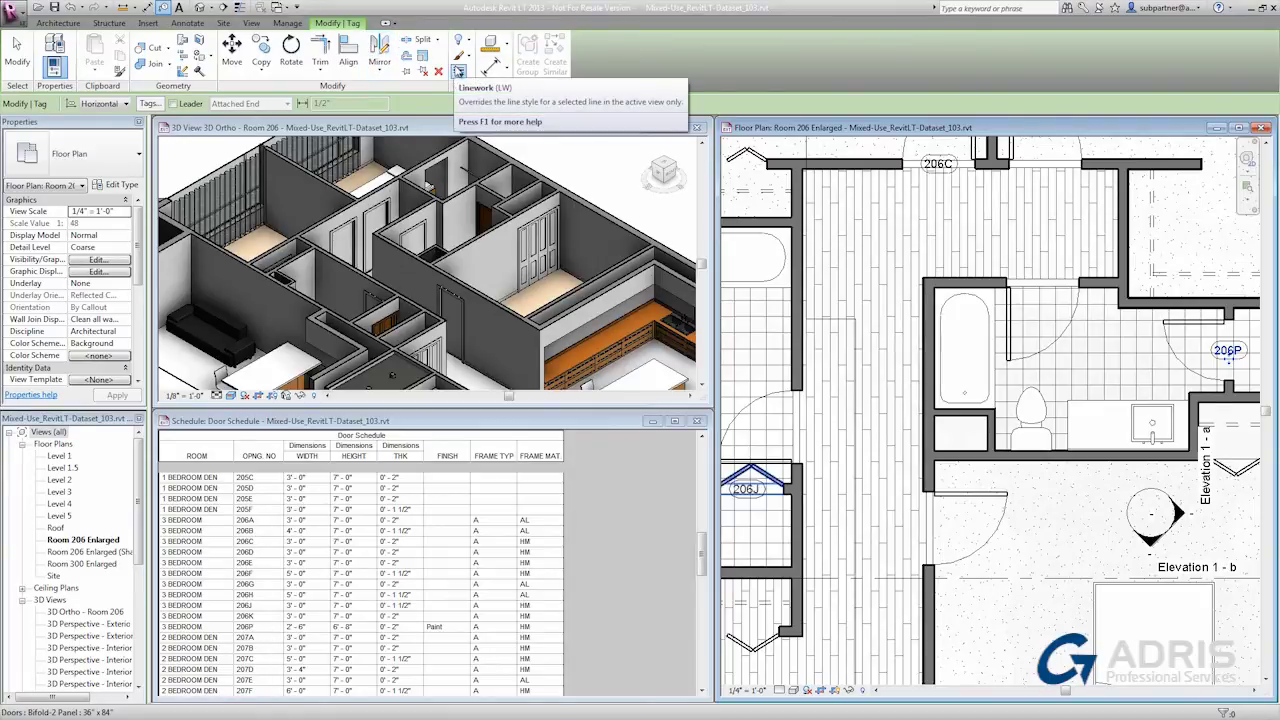
Tag all untagged doors in the current floor plan view with the Door Tag family
{"action": "left_click", "coordinate": [188, 24]}
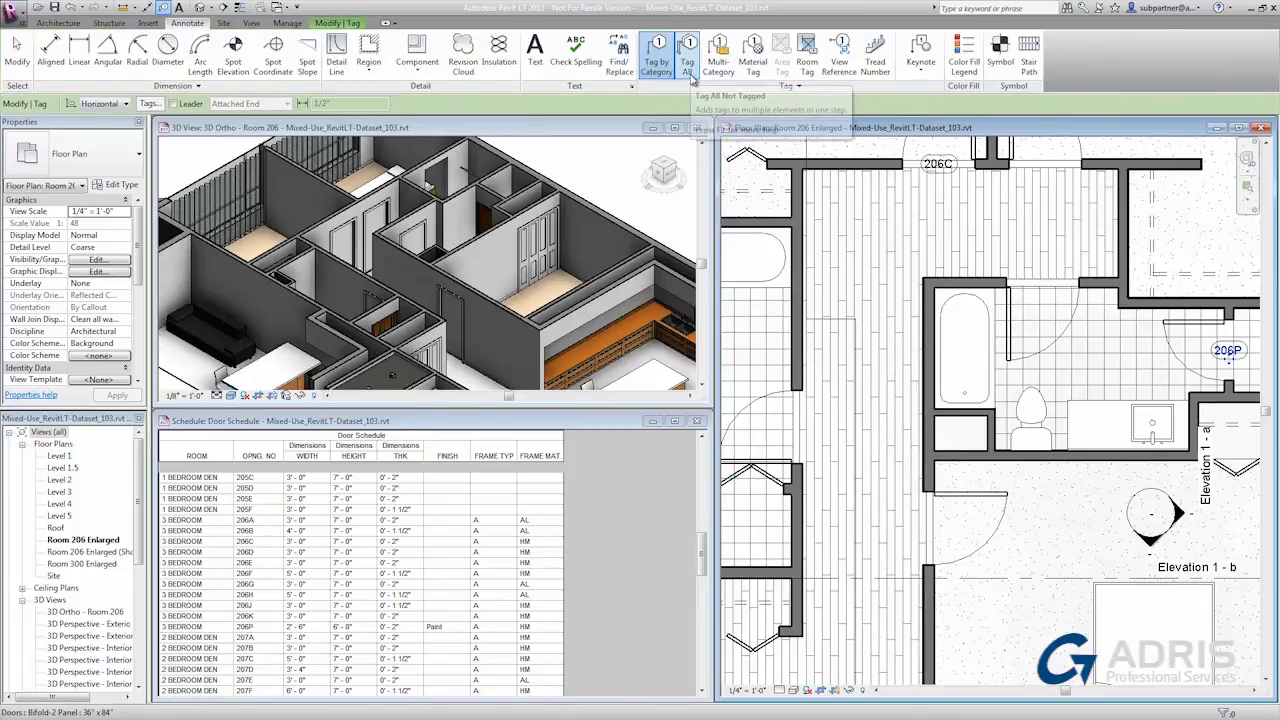
{"action": "left_click", "coordinate": [690, 66]}
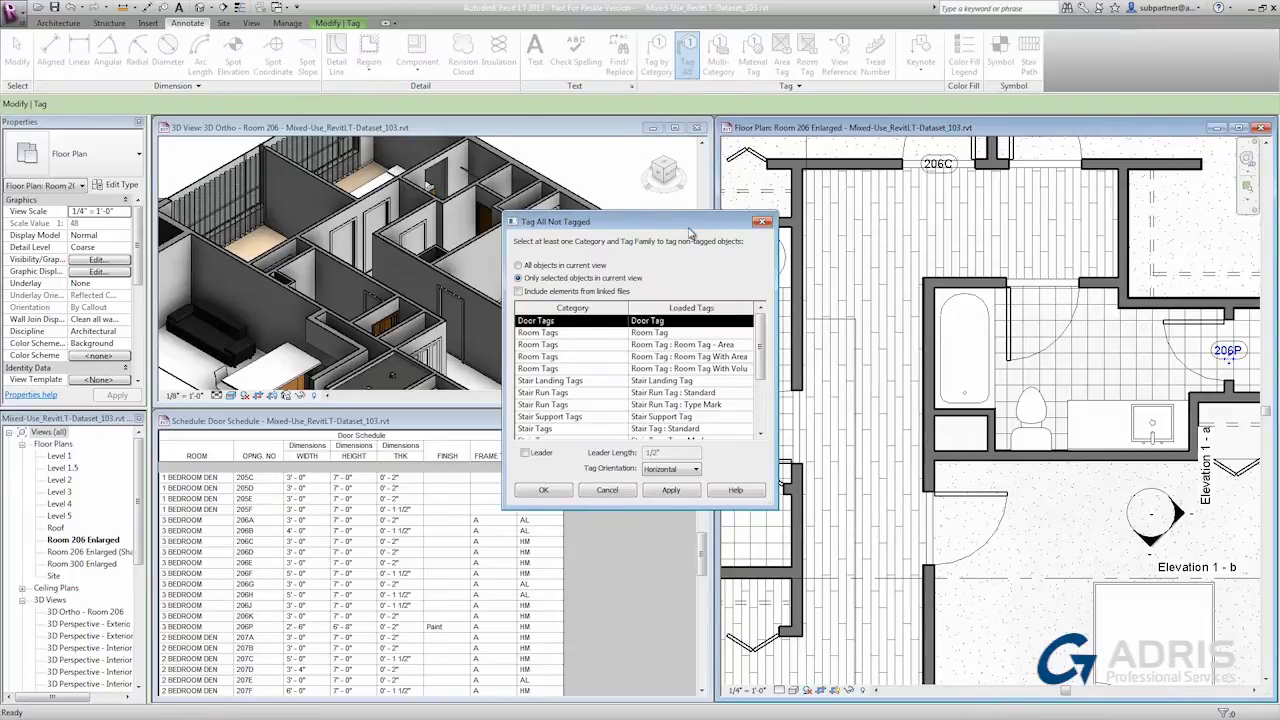
{"action": "left_click_drag", "start_coordinate": [689, 225], "coordinate": [617, 221]}
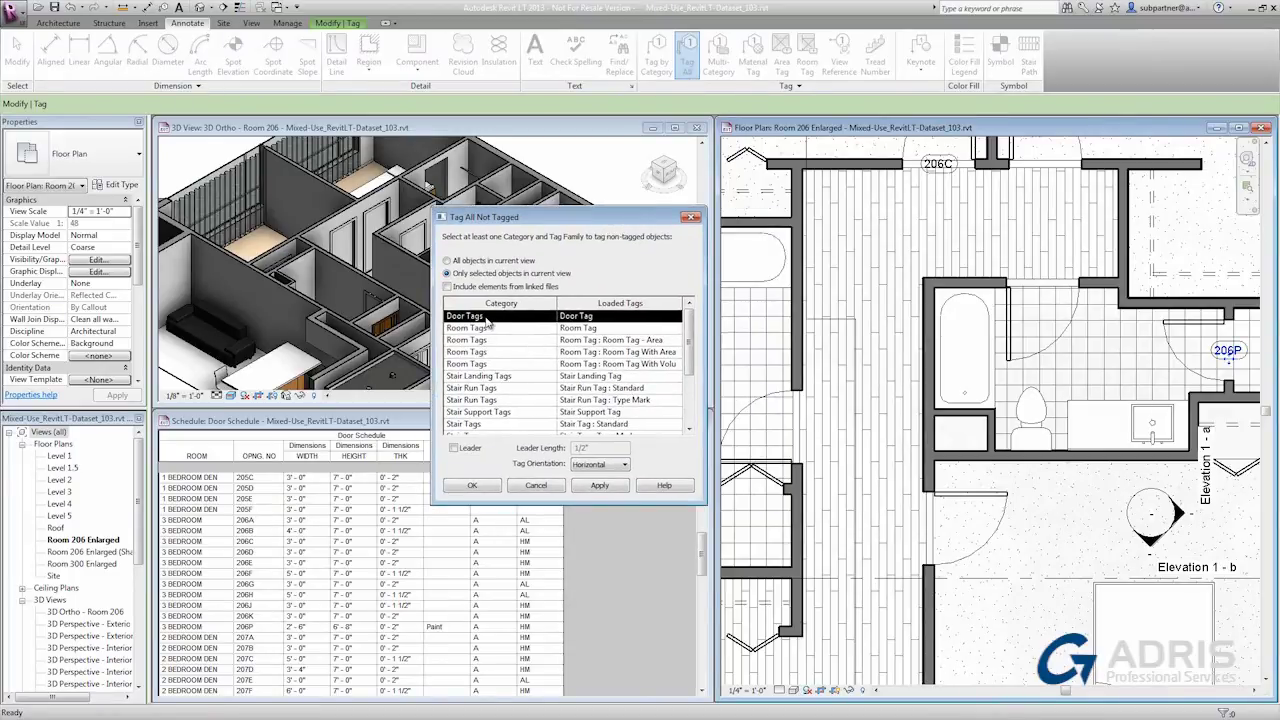
{"action": "left_click", "coordinate": [462, 262]}
{"action": "left_click", "coordinate": [471, 486]}
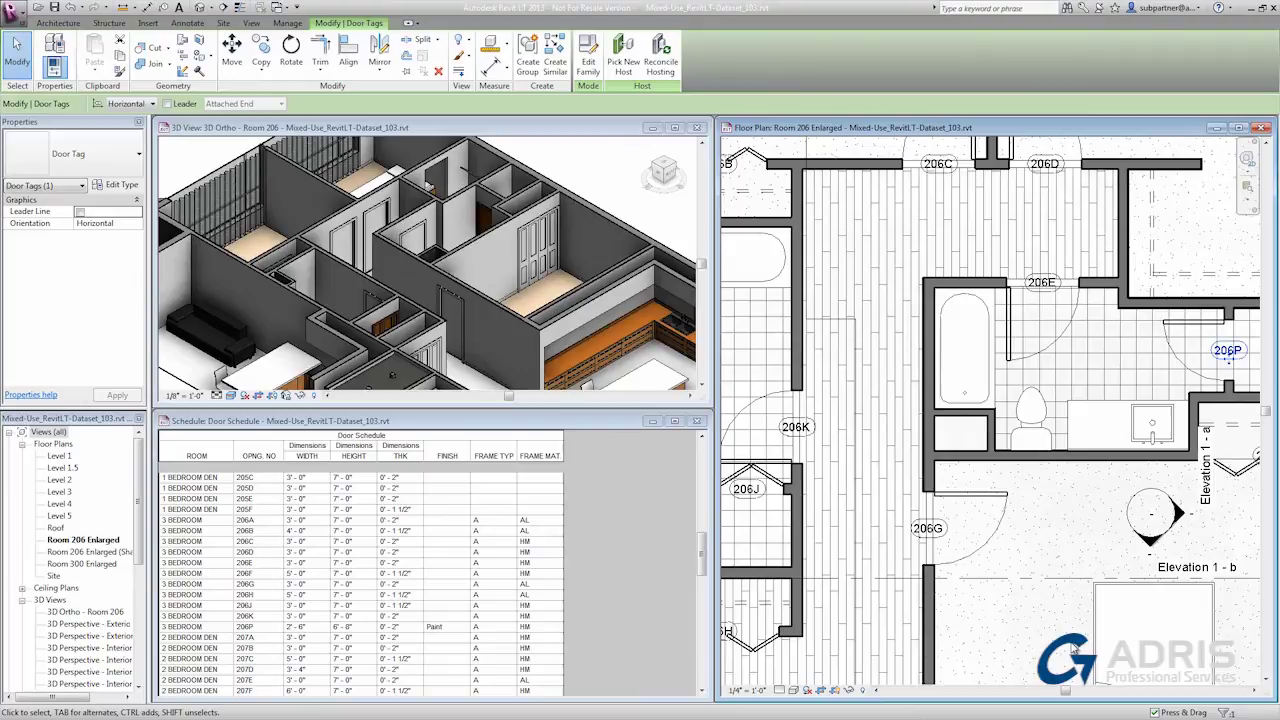
Renumber door 206P as 206L in the door schedule
{"action": "left_click", "coordinate": [262, 627]}
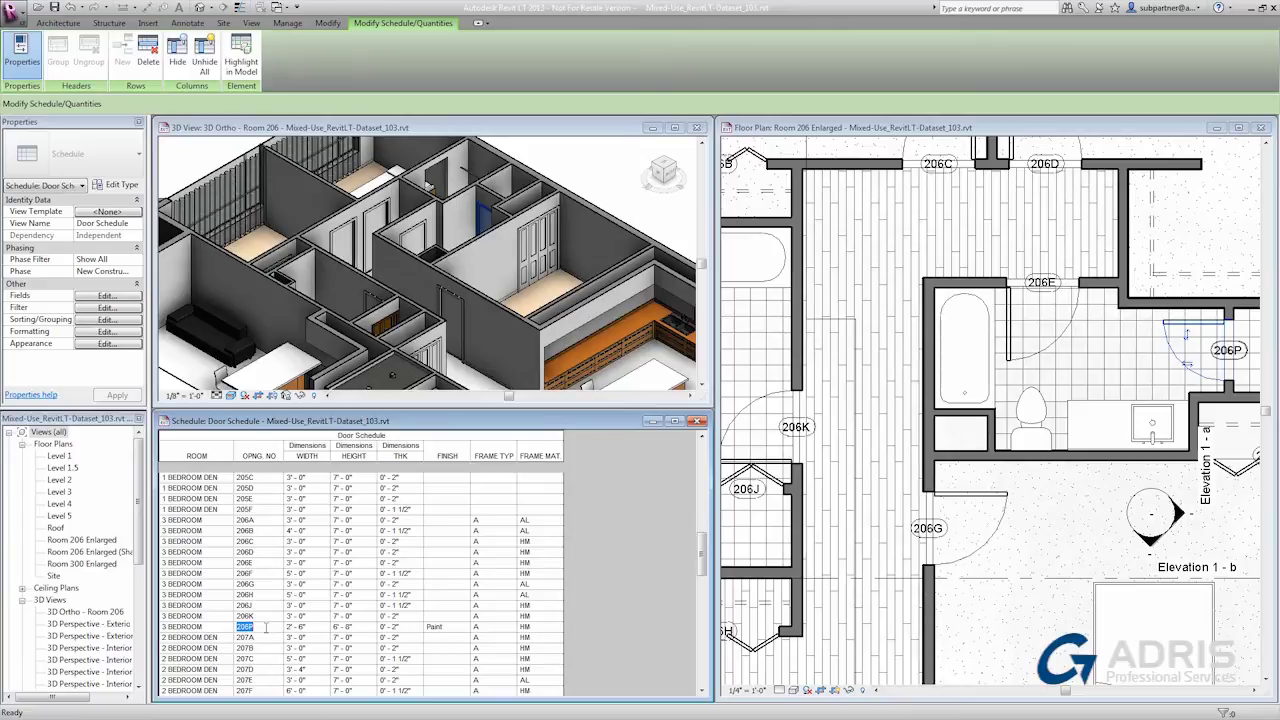
{"action": "left_click", "coordinate": [266, 627]}
{"action": "type", "text": "L"}
{"action": "key", "text": "Return"}
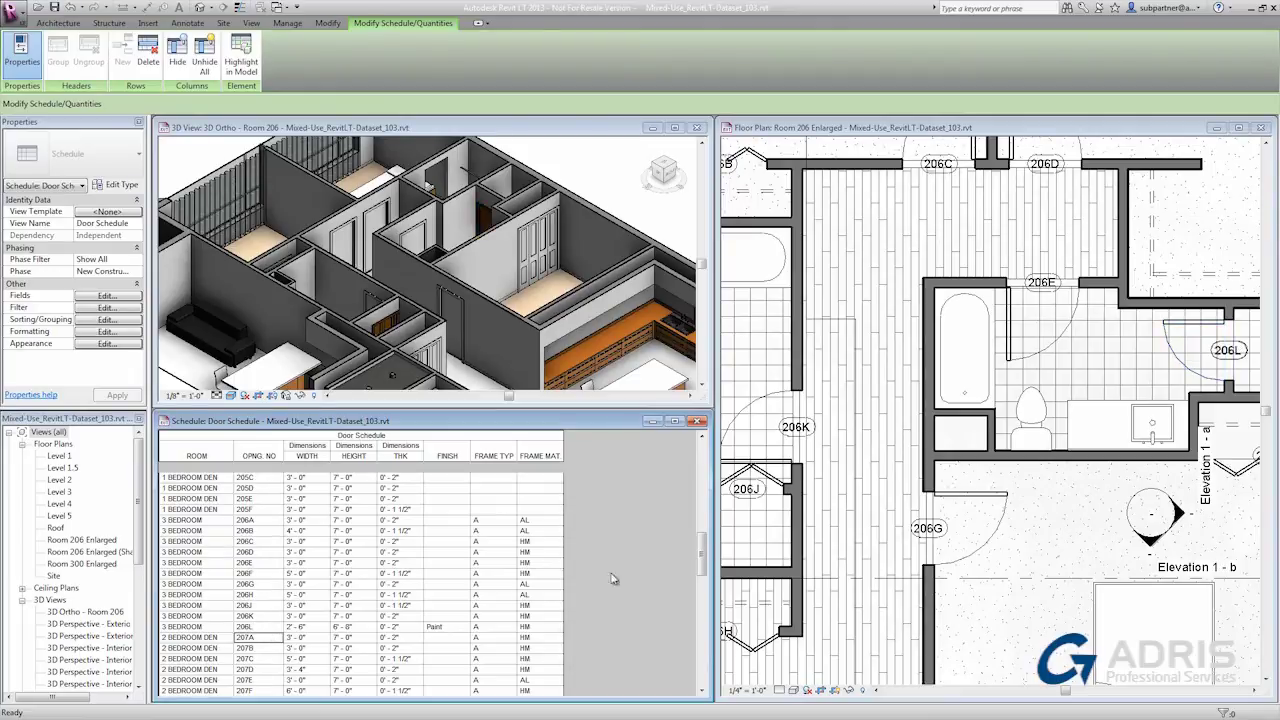
Open the number on door tag 206L for editing in the floor plan
{"action": "left_click", "coordinate": [1238, 371]}
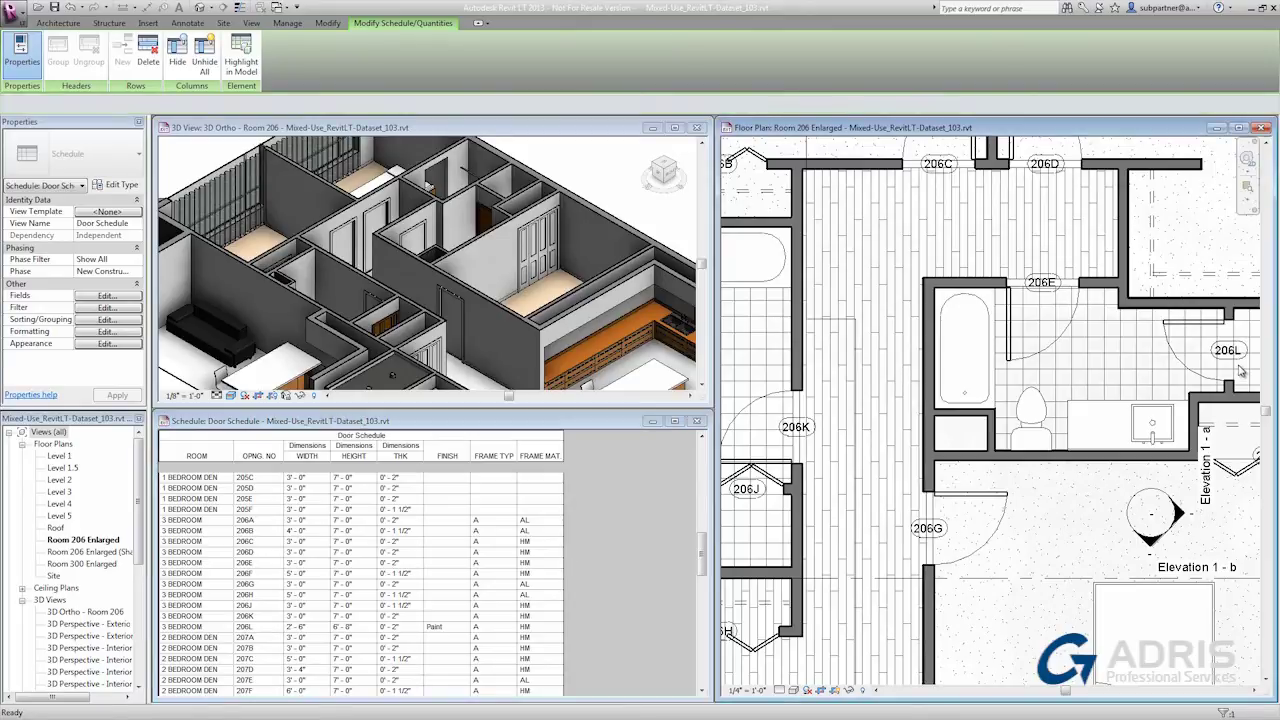
{"action": "left_click", "coordinate": [1232, 355]}
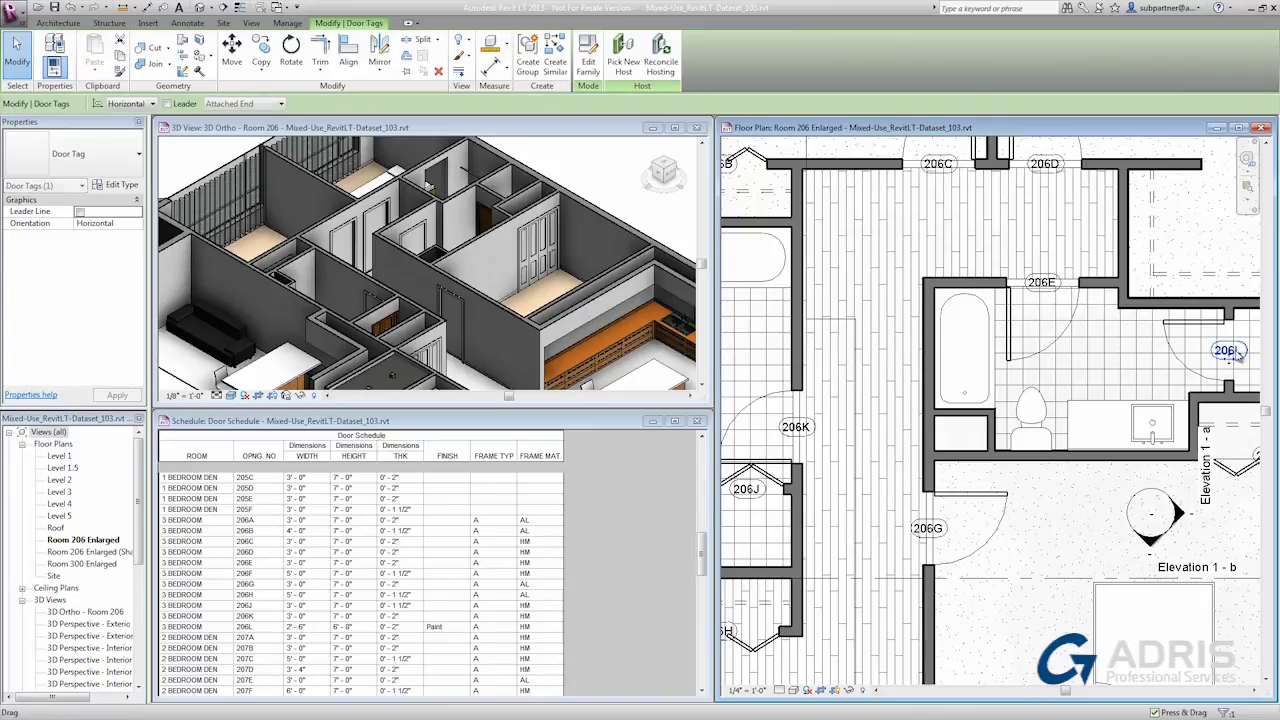
{"action": "left_click", "coordinate": [1238, 351]}
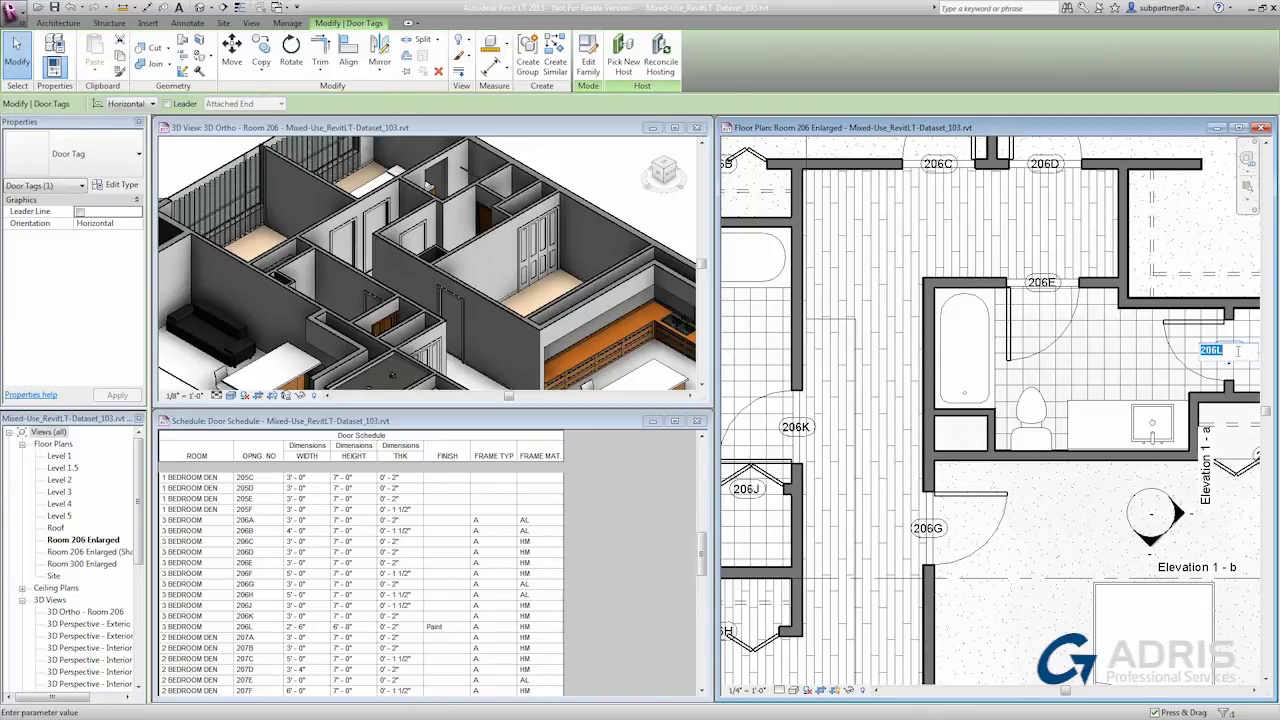
{"action": "left_click", "coordinate": [1238, 351]}
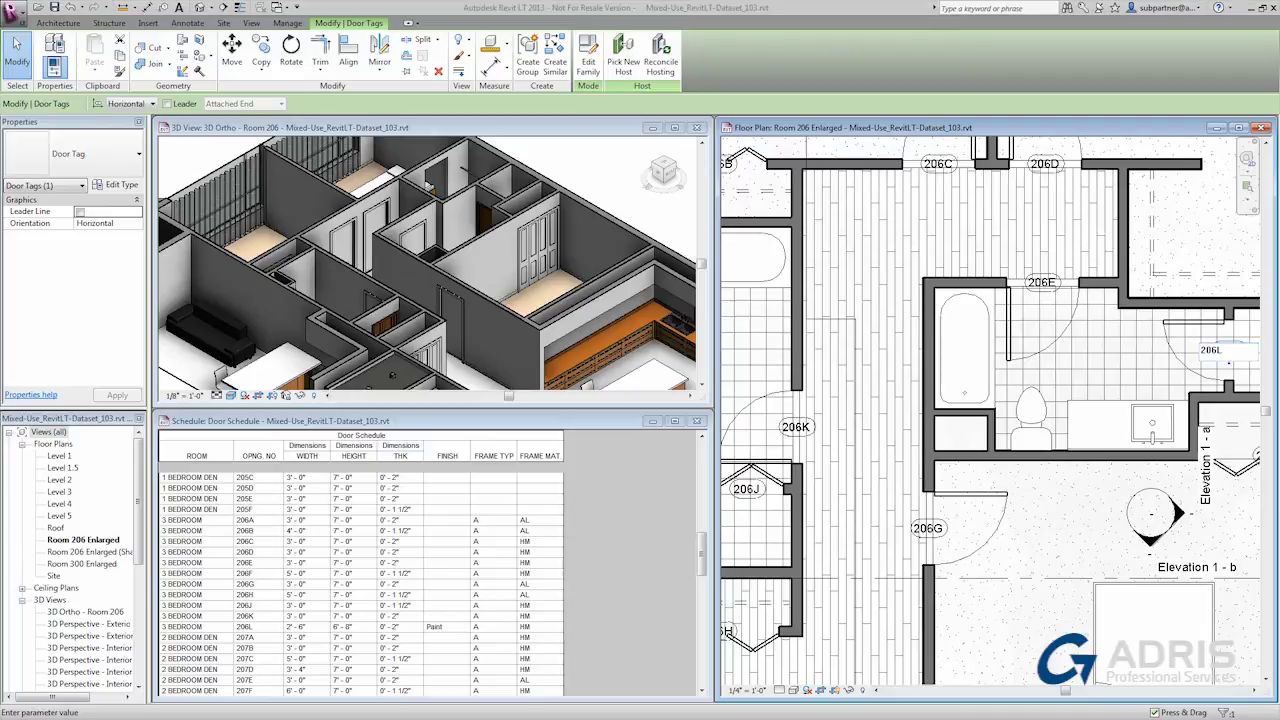